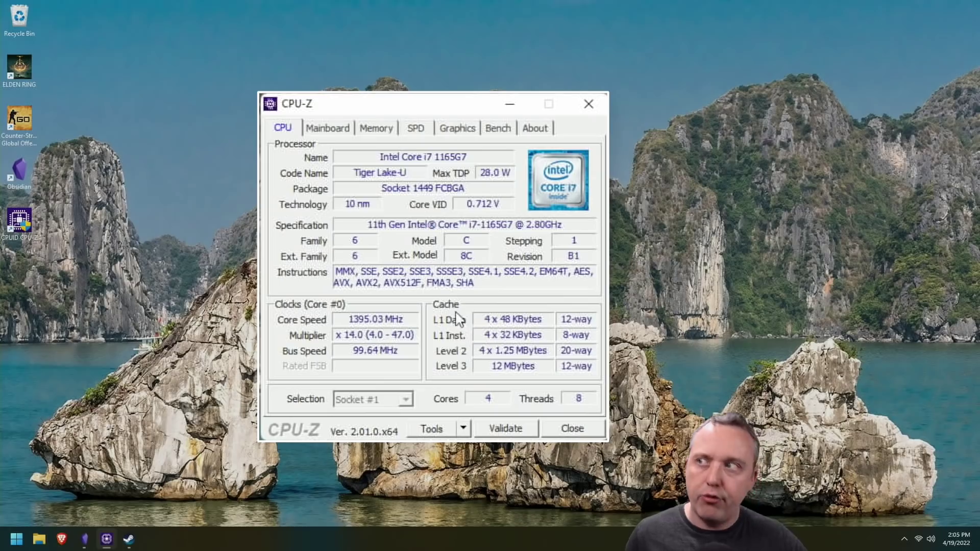
Step: Step through CPU-Z's Mainboard, Memory and SPD pages to the Intel Iris Xe Graphics details
click(328, 128)
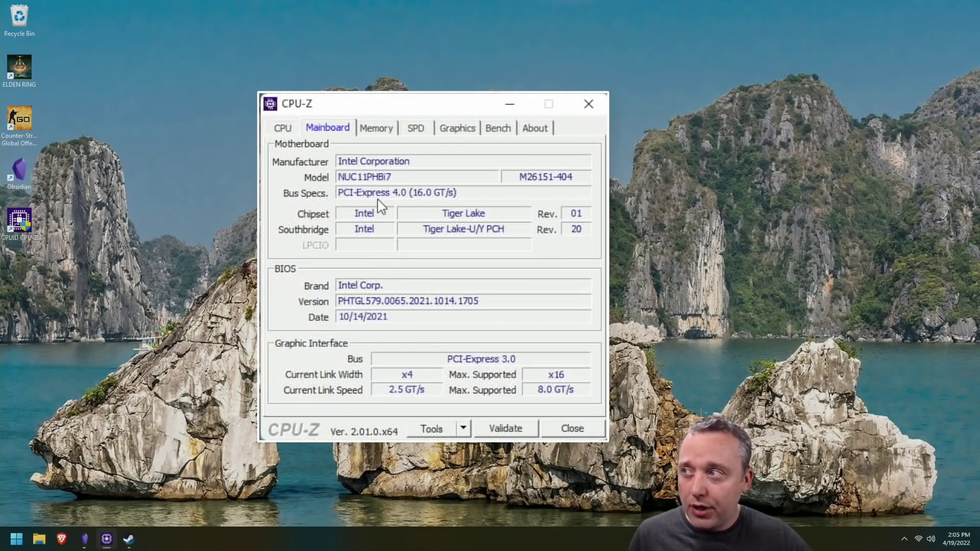
click(375, 131)
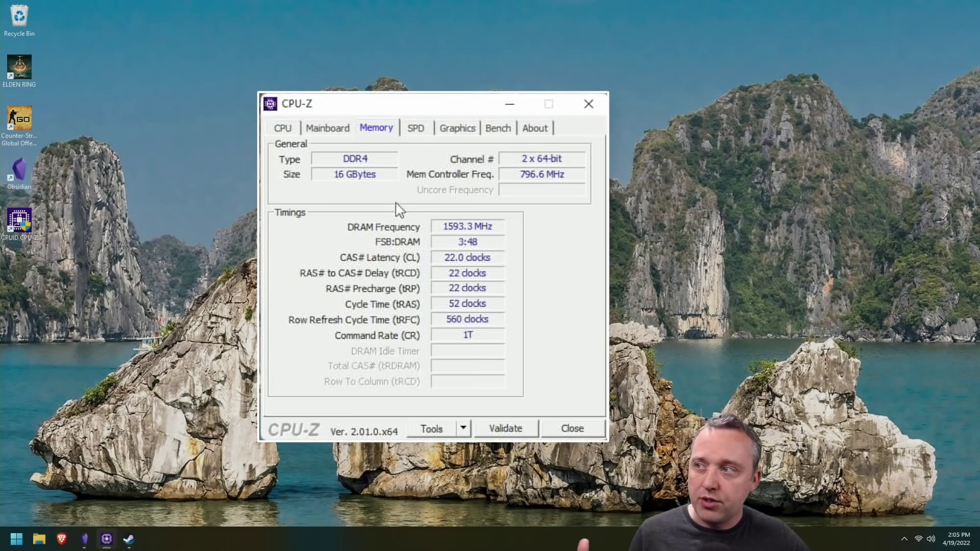
click(418, 132)
click(476, 133)
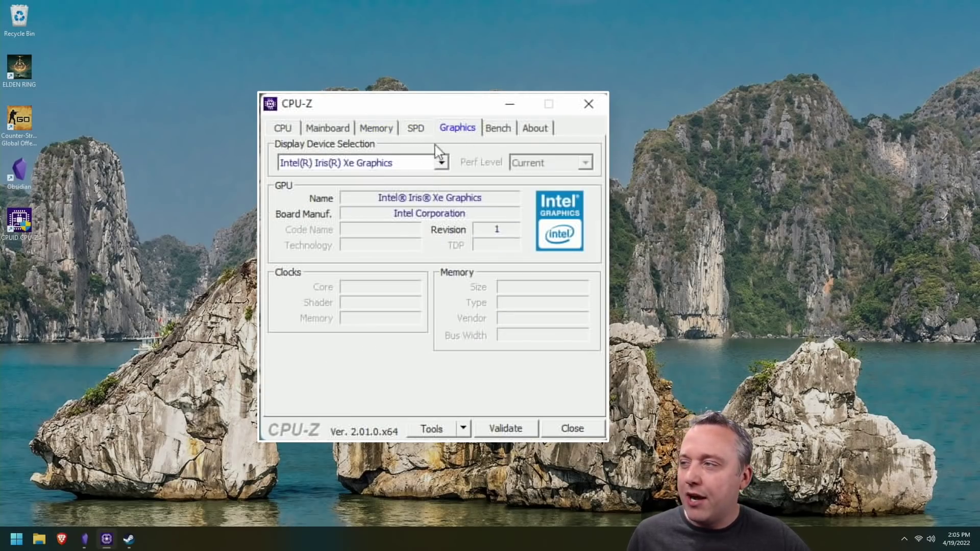
Step: Show the NVIDIA GeForce RTX 2060's 6 GB GDDR6 details in CPU-Z, then close CPU-Z
click(441, 164)
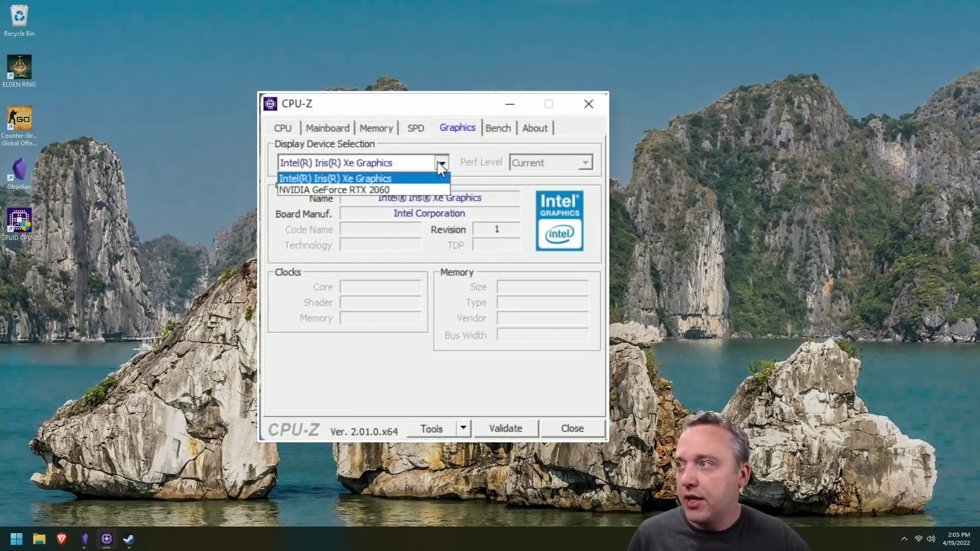
click(409, 185)
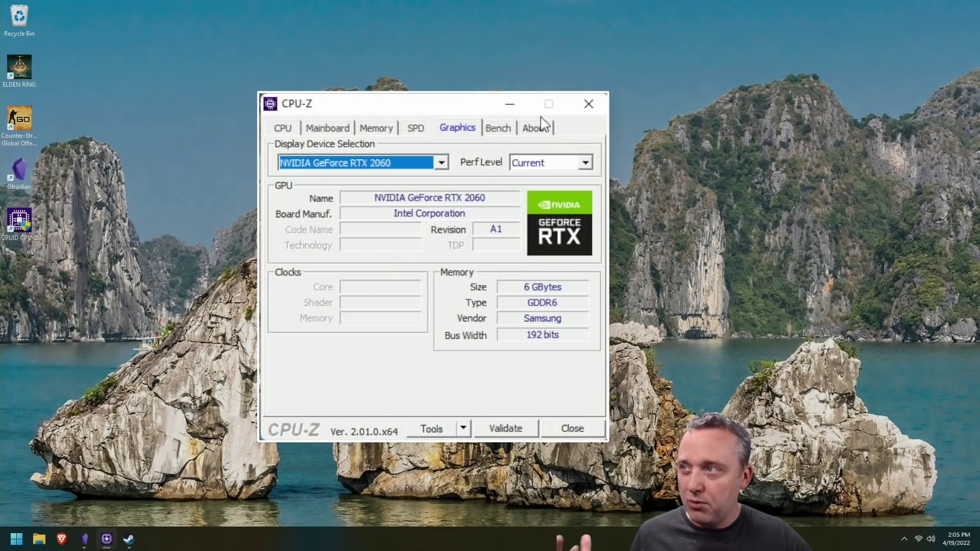
click(588, 109)
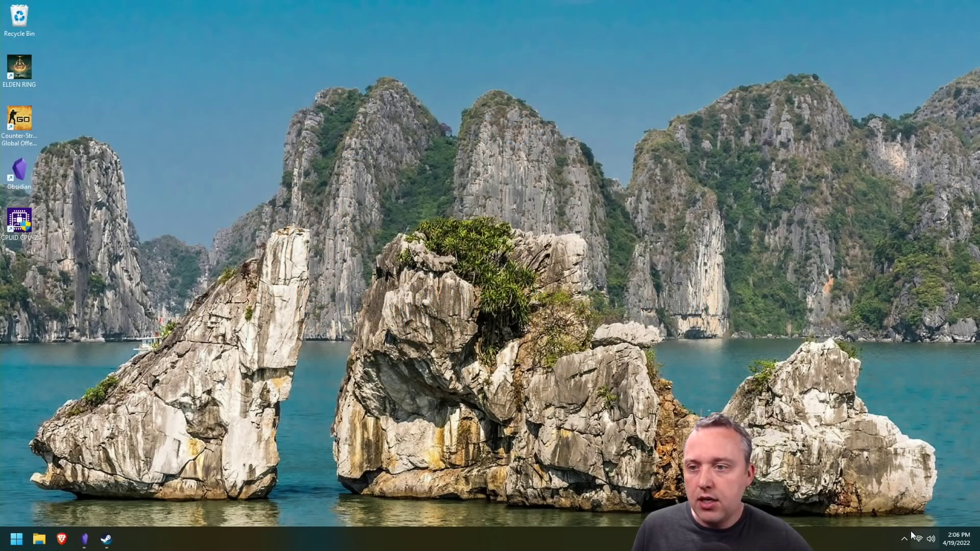
Step: Run Check For New Drivers from the hidden Intel tray icon's menu
click(905, 539)
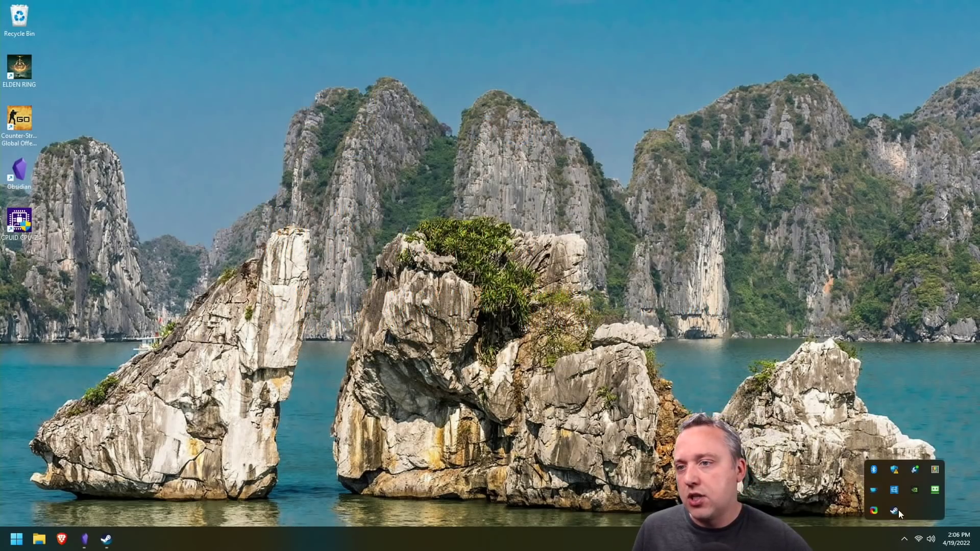
right_click(914, 471)
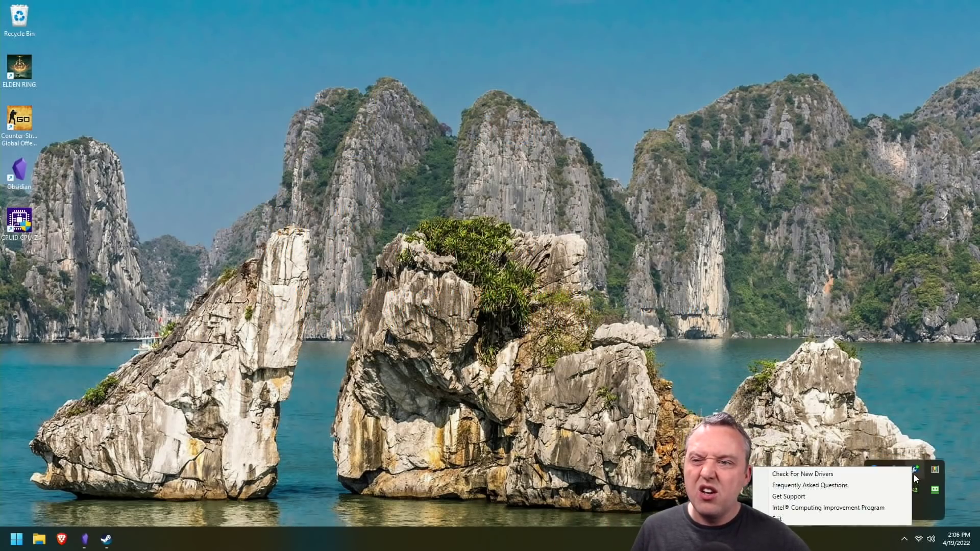
click(857, 477)
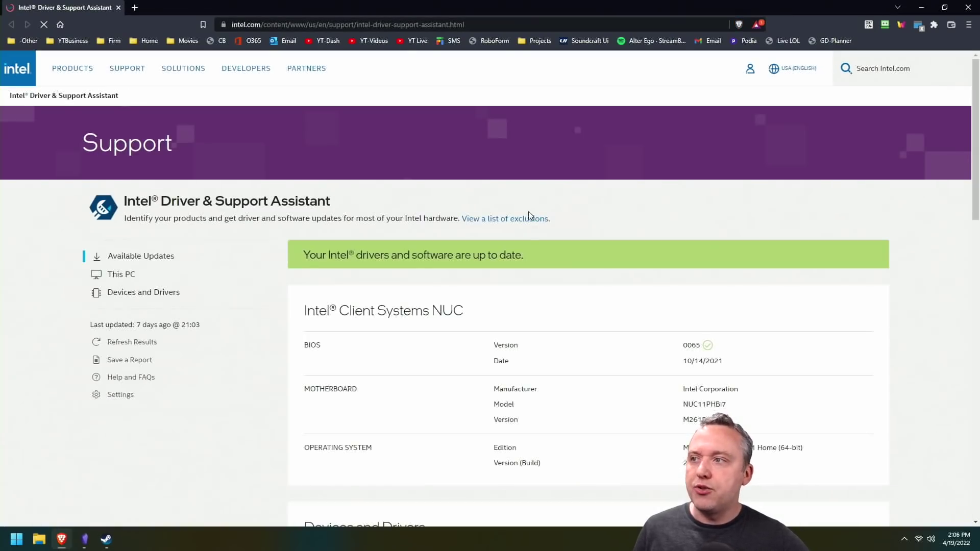
Step: Scroll through the Intel DSA results to review the system info and Devices and Drivers
scroll(652, 289, down, 4)
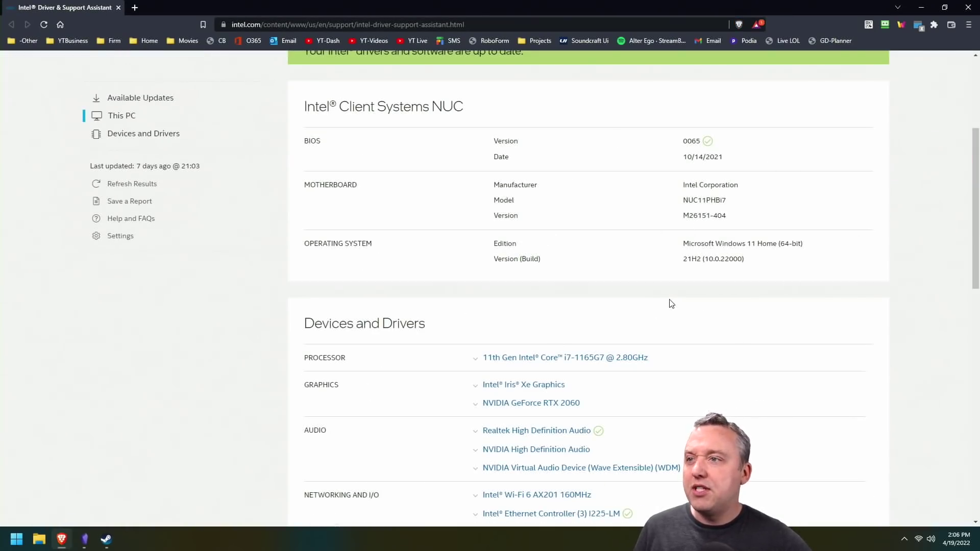
scroll(664, 276, up, 2)
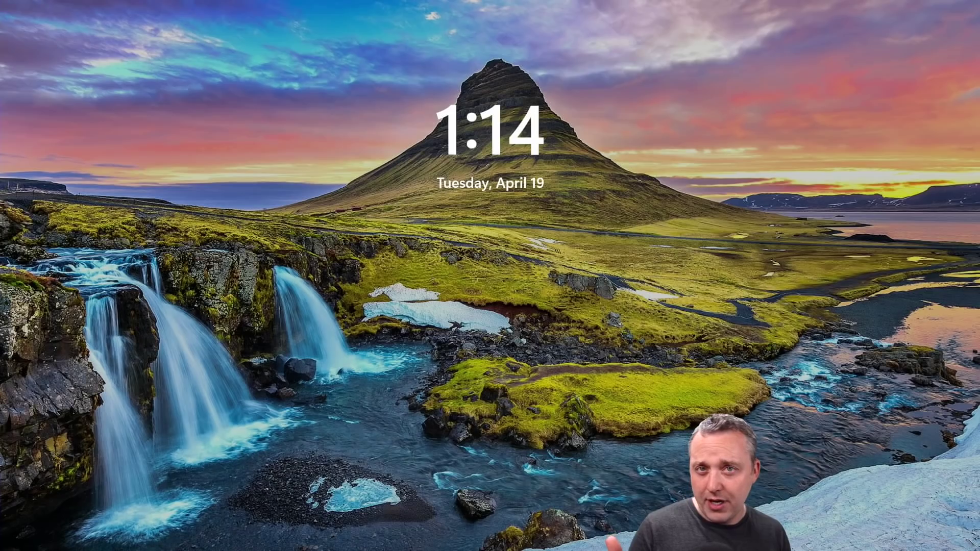
Step: Wake the PC from the lock screen and sign in
key(space)
key(Return)
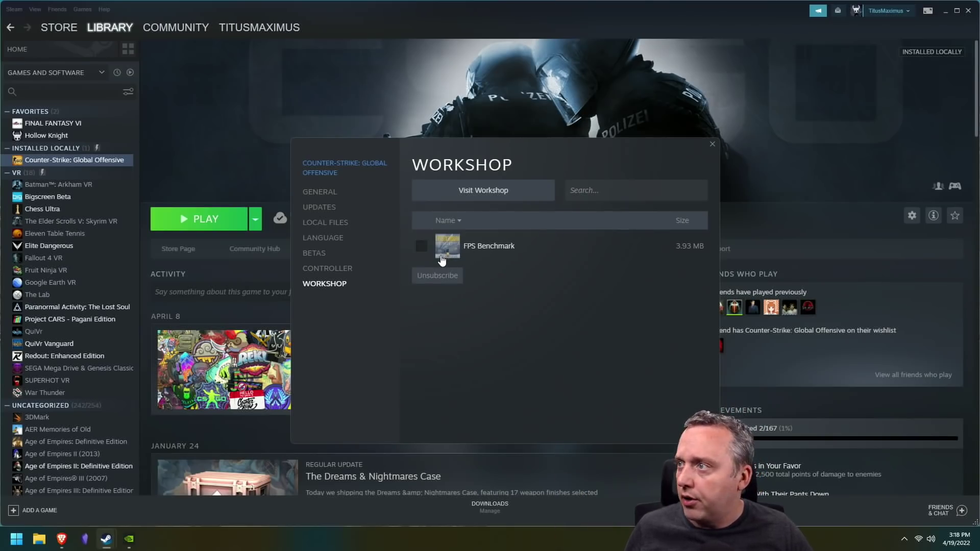
Step: Launch Counter-Strike: Global Offensive from Steam and go to its Play screen
click(260, 200)
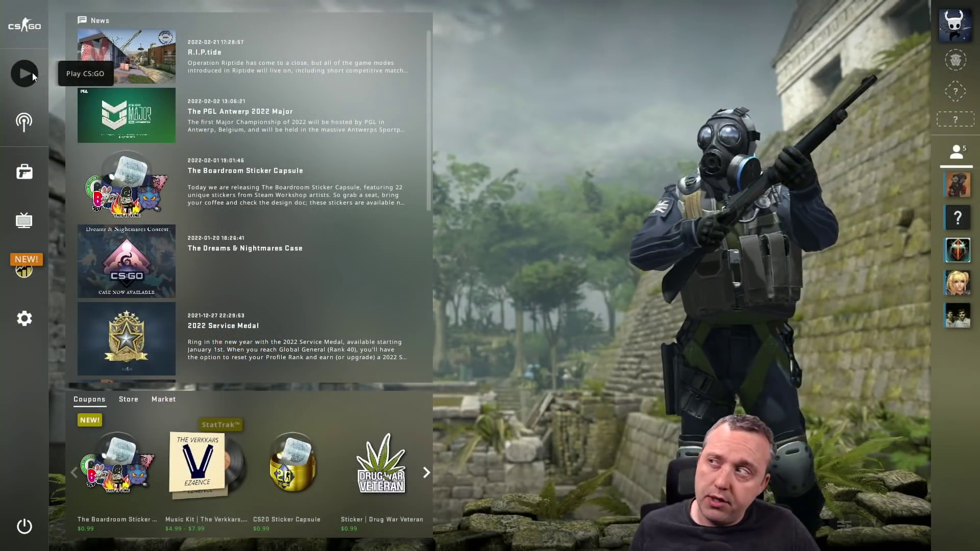
click(28, 69)
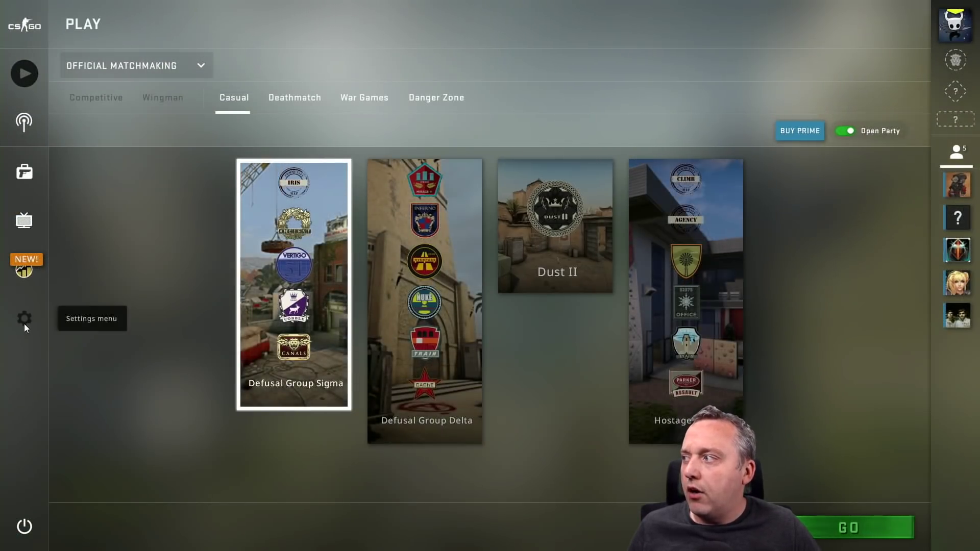
click(24, 319)
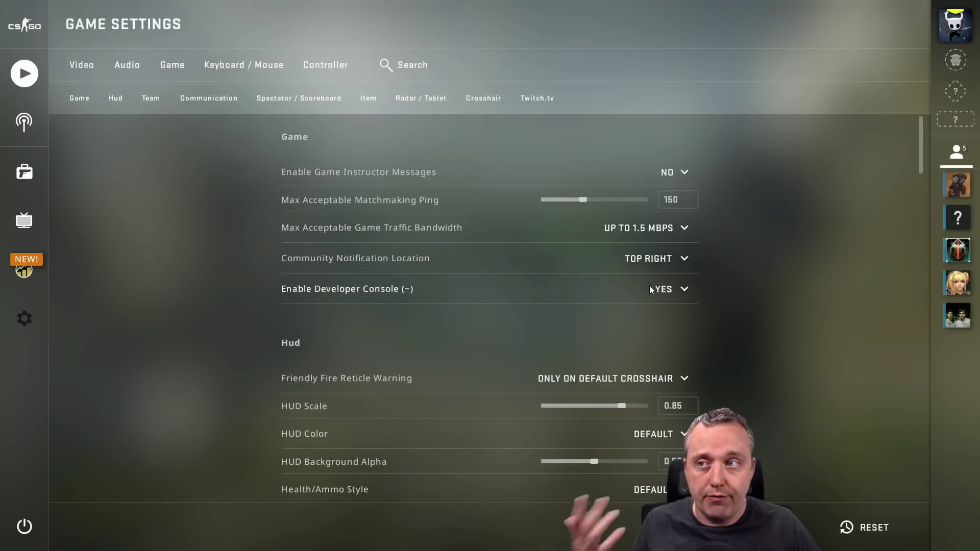
click(24, 79)
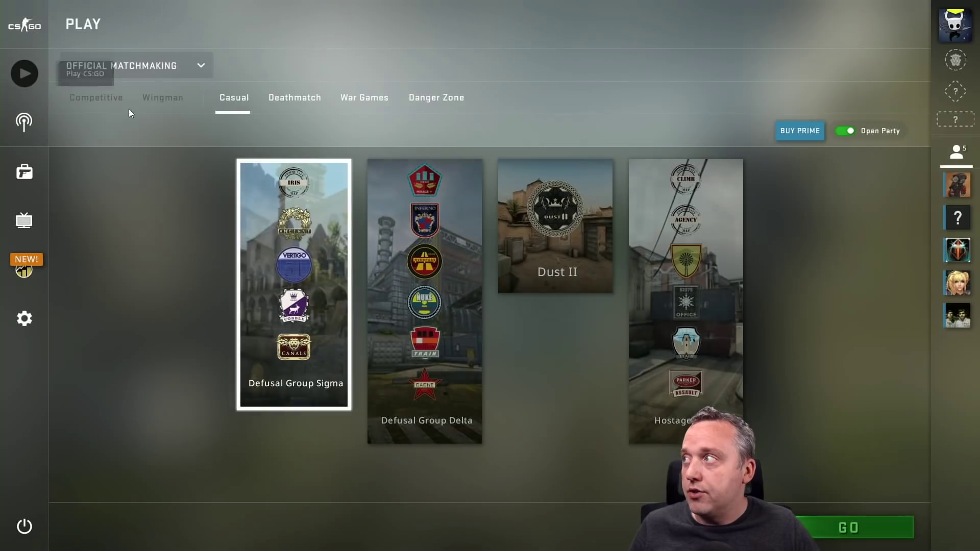
Step: Switch the game mode to Workshop Maps and start the FPS Benchmark map
click(176, 67)
click(117, 157)
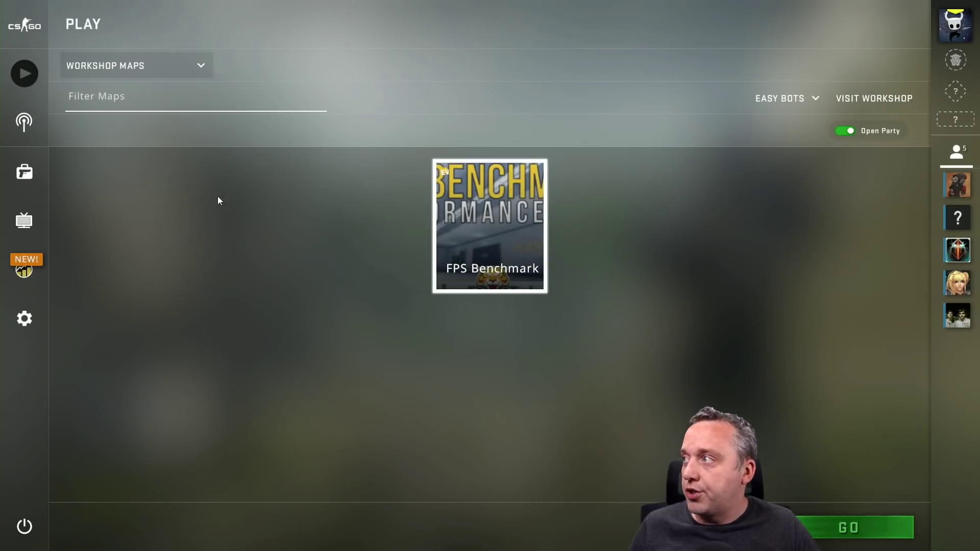
mouse_move(498, 188)
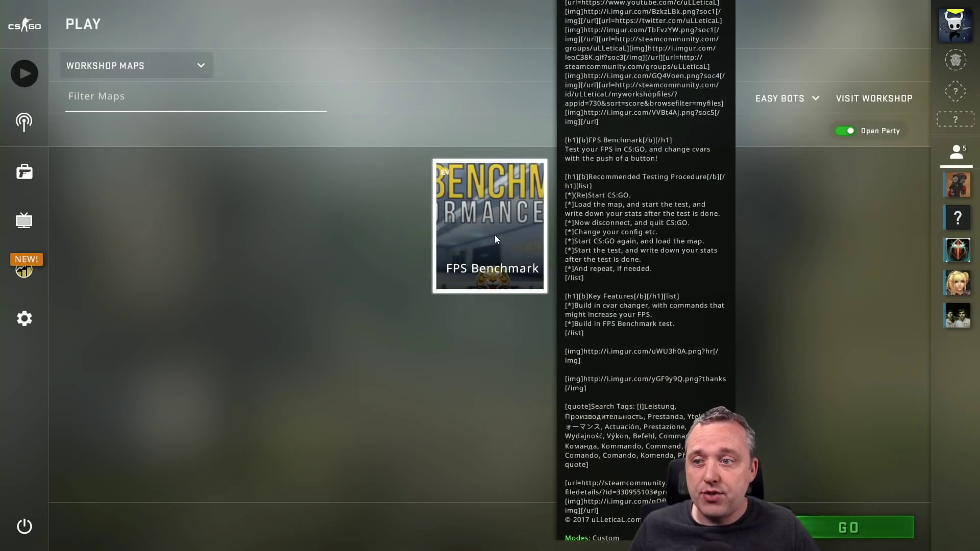
click(887, 533)
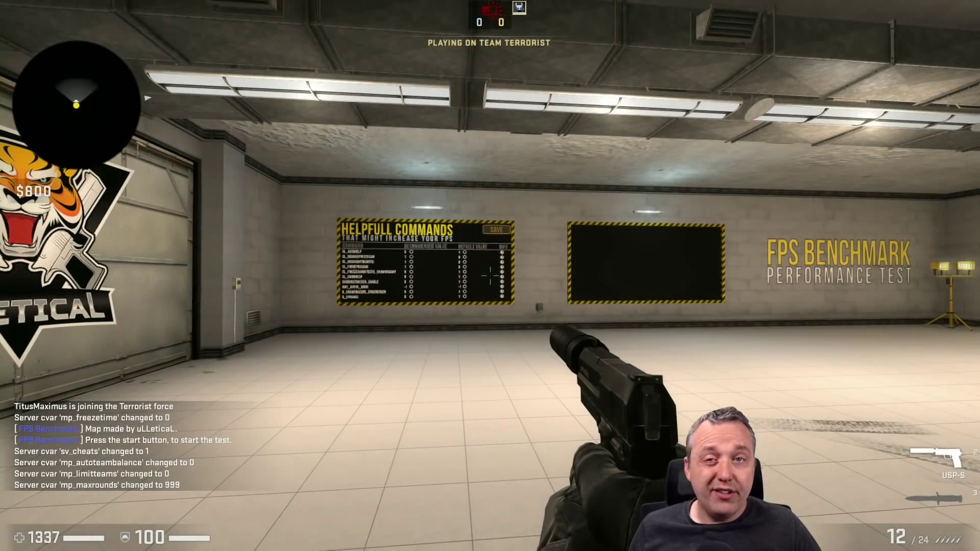
Step: Set all Helpfull Commands, including R_DYNAMIC, to recommended values, then shoot START to begin the benchmark
key(w)
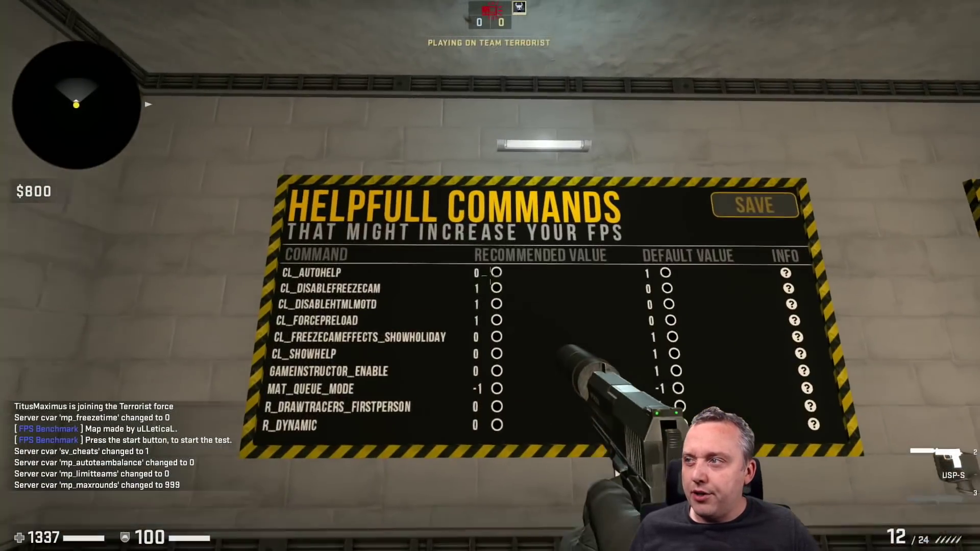
click(490, 276)
click(490, 276)
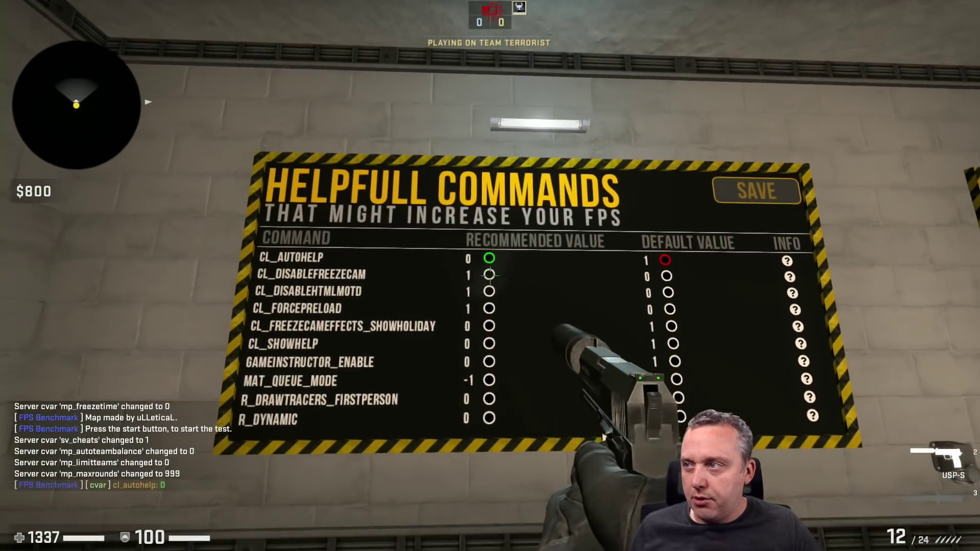
click(490, 276)
click(490, 276)
click(490, 276)
click(490, 276)
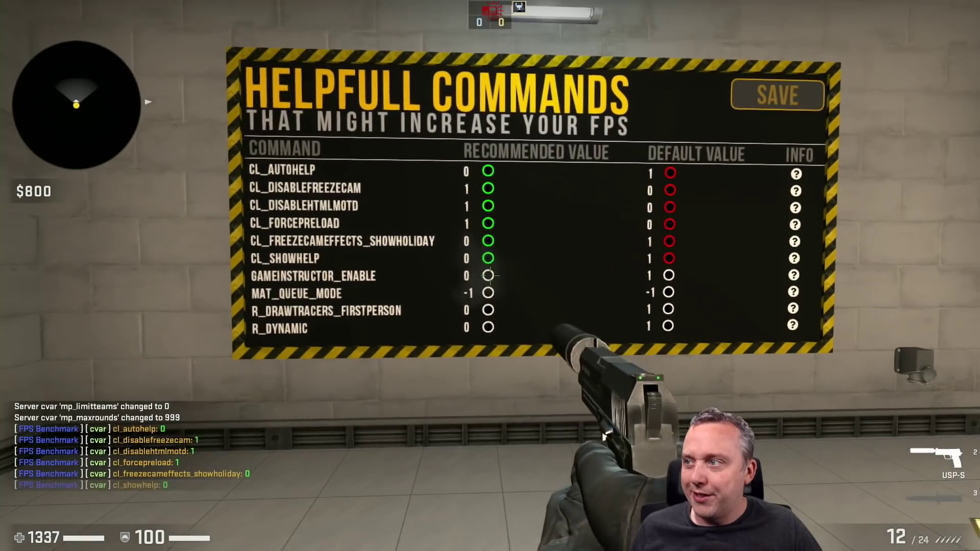
click(490, 275)
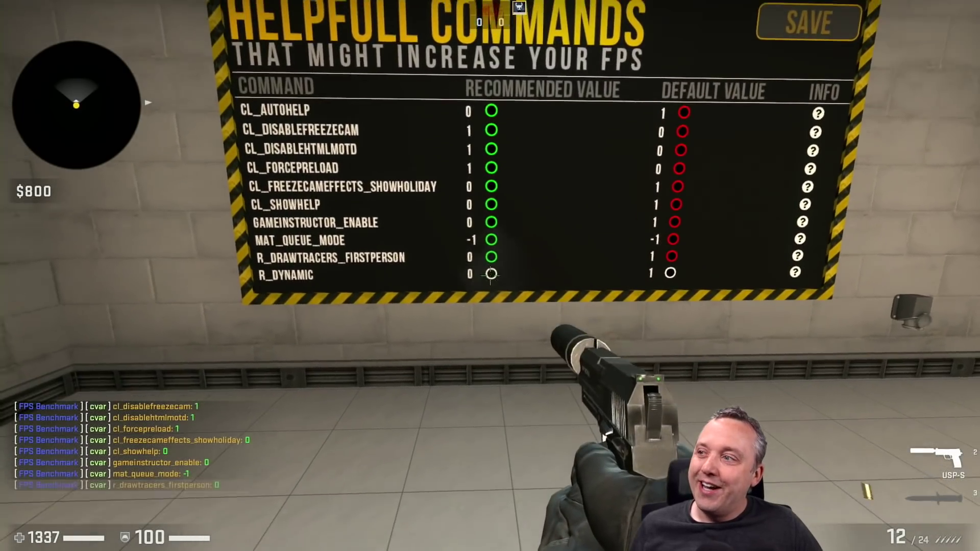
click(489, 276)
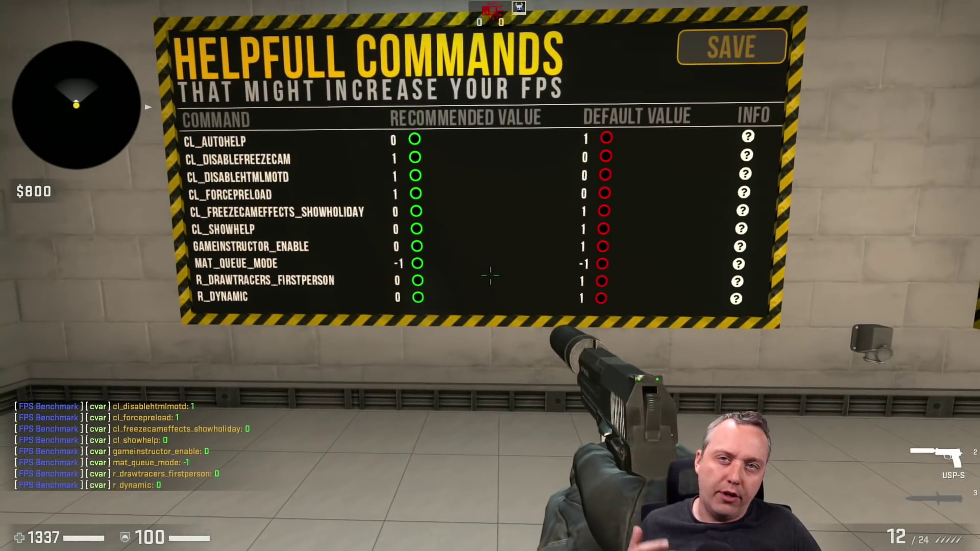
key(w)
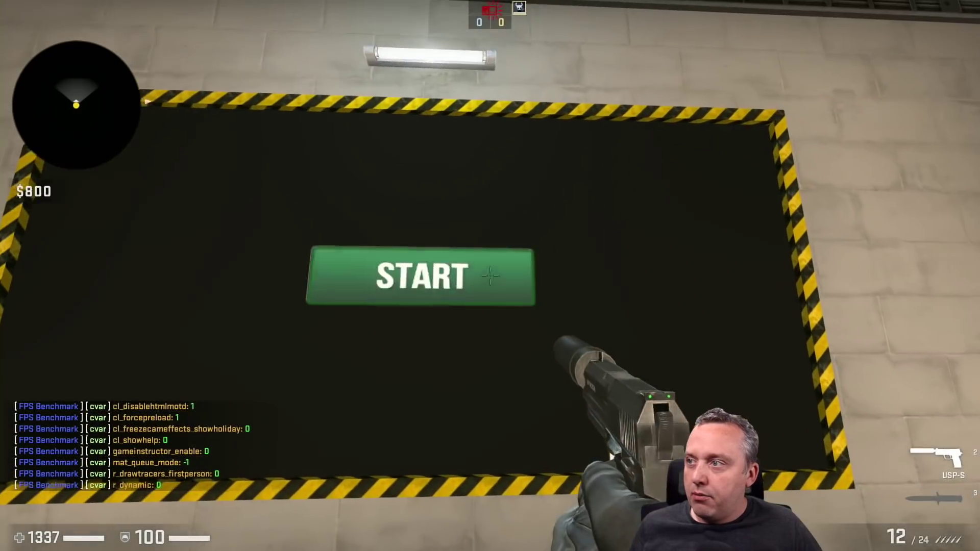
click(490, 276)
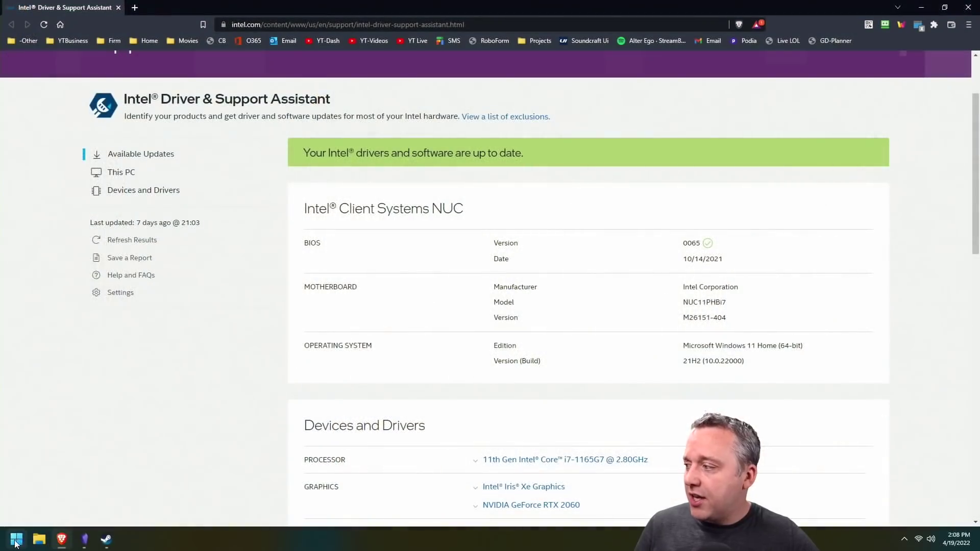
Step: Open Device Manager from the Start context menu and check the TPM under Security devices
right_click(16, 540)
click(59, 317)
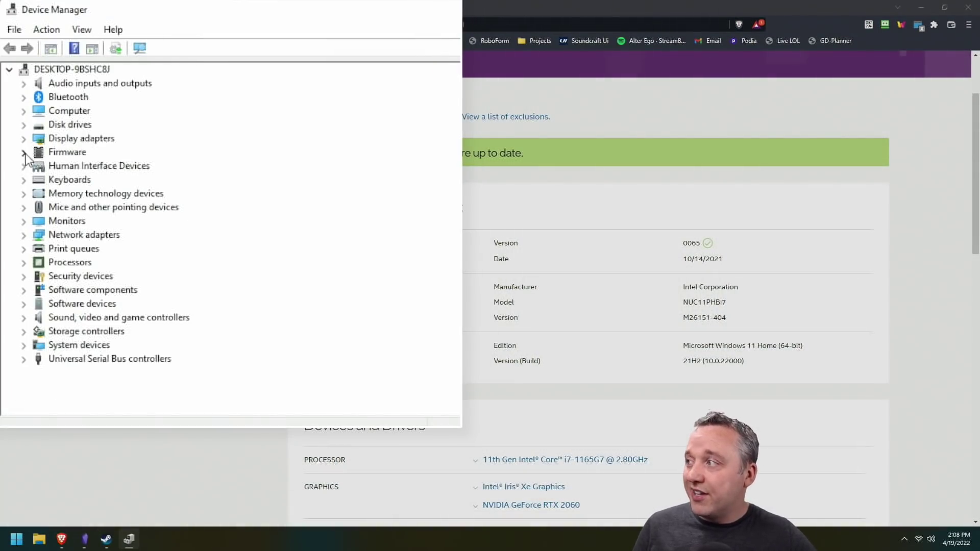
click(29, 276)
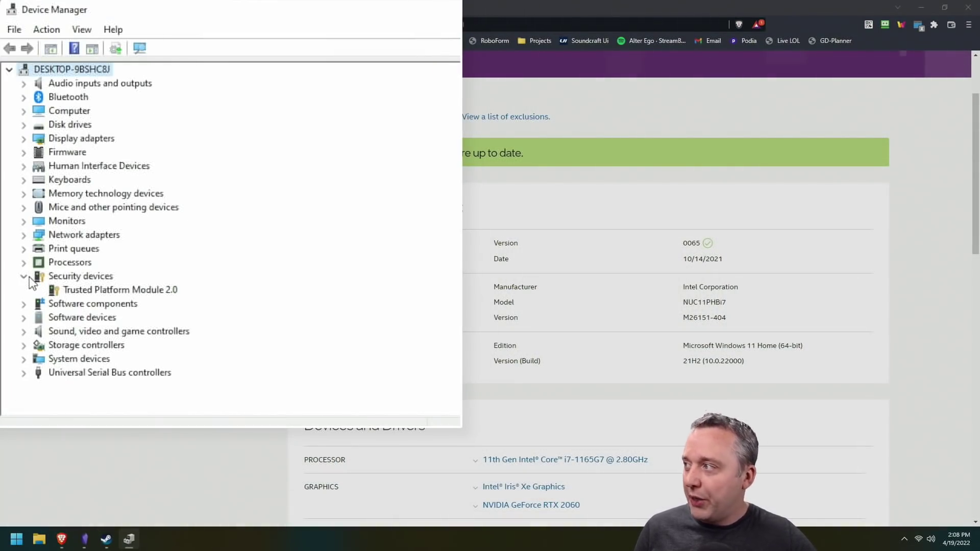
click(29, 276)
Step: Expand Display adapters and Disk drives to show the RTX 2060, Iris Xe and Intel Optane H10
click(24, 139)
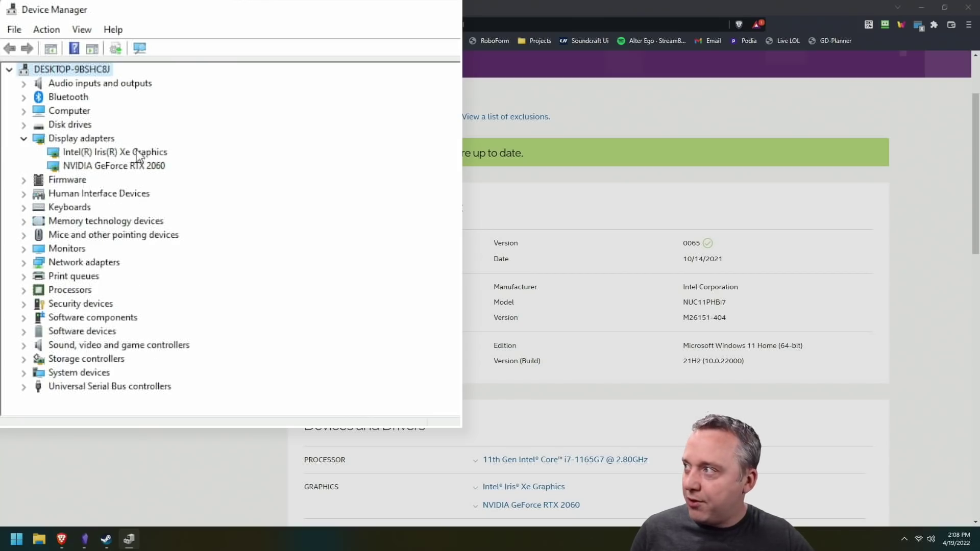
click(156, 168)
click(151, 152)
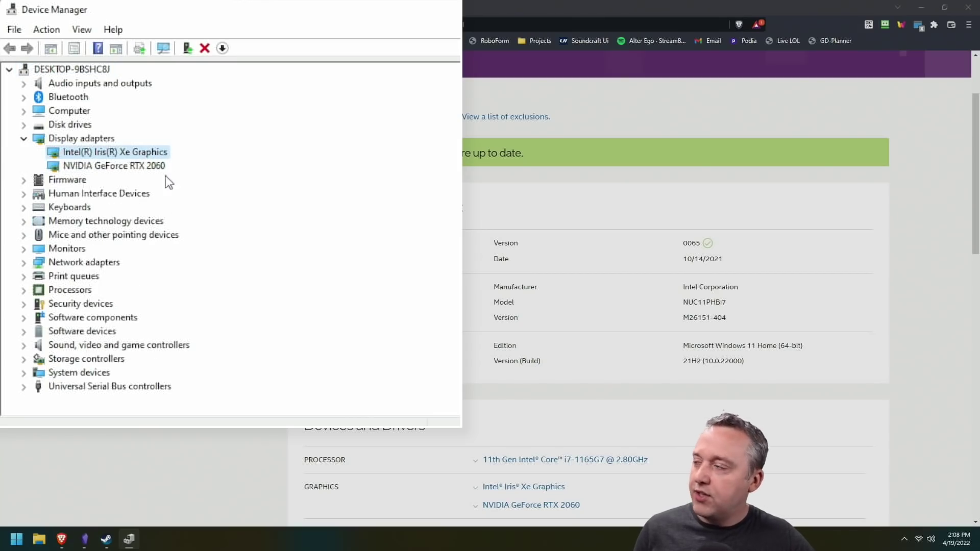
click(23, 124)
click(154, 143)
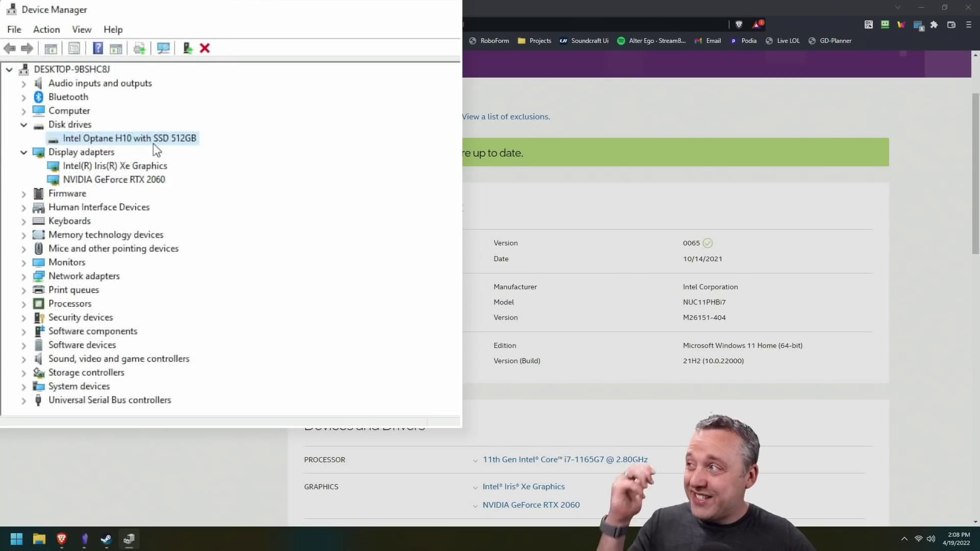